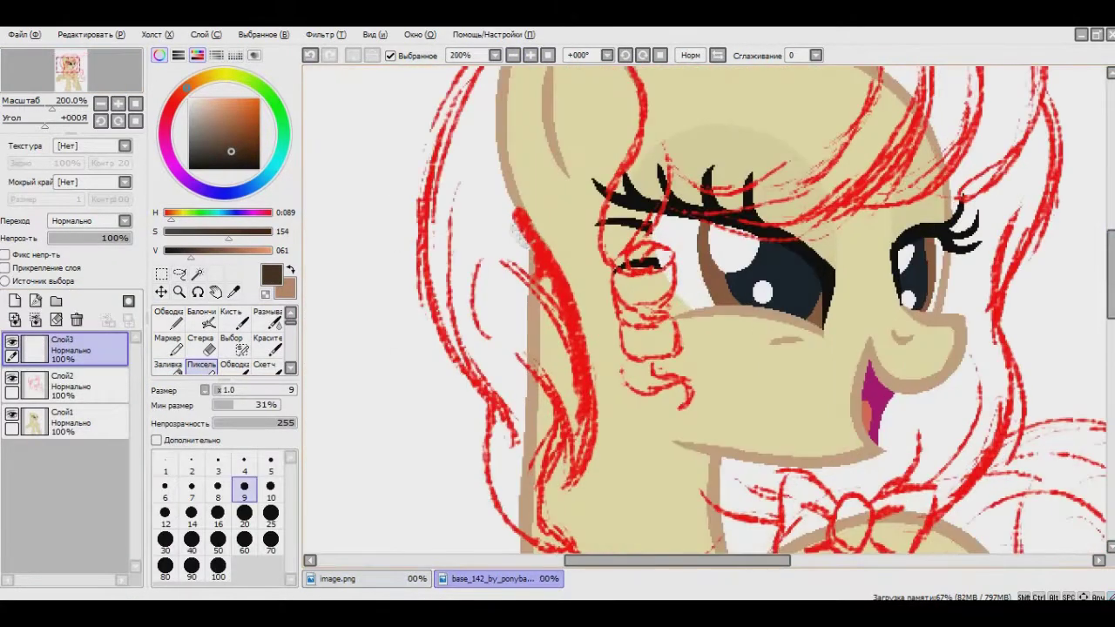
left_click(815, 55)
left_click(800, 310)
left_click_drag(502, 213, 601, 361)
key("ctrl+z")
- Set stroke stabilization to S-3 and trace the back mane strands and the cheek curl in dark brown over the red sketch
left_click(815, 55)
left_click(799, 310)
left_click_drag(502, 213, 569, 488)
scroll(415, 174, "down", 4)
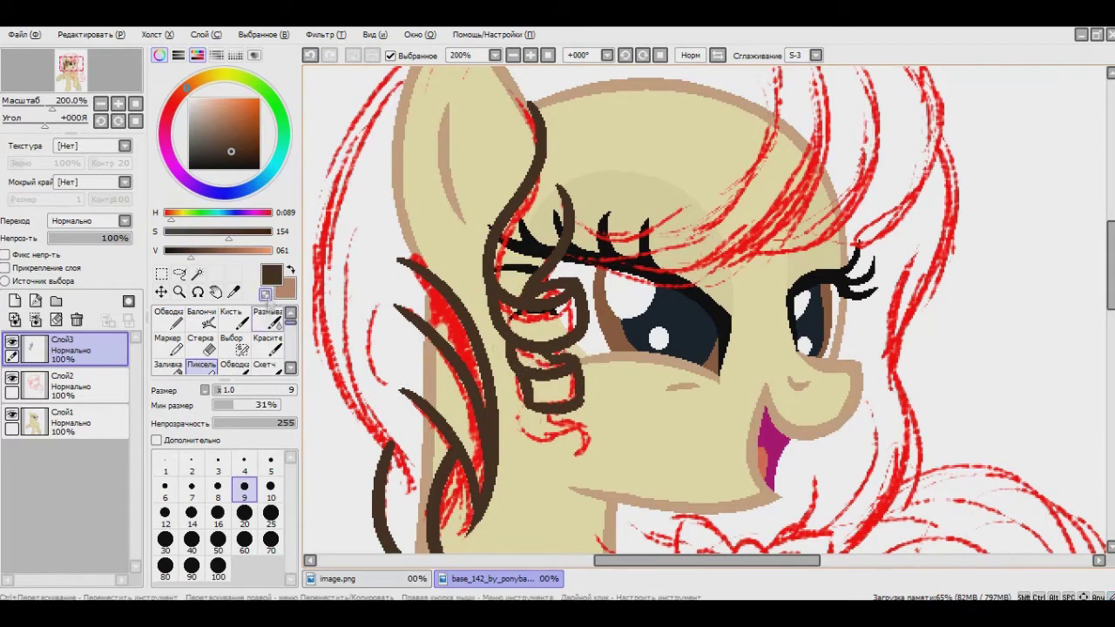
left_click_drag(544, 401, 591, 460)
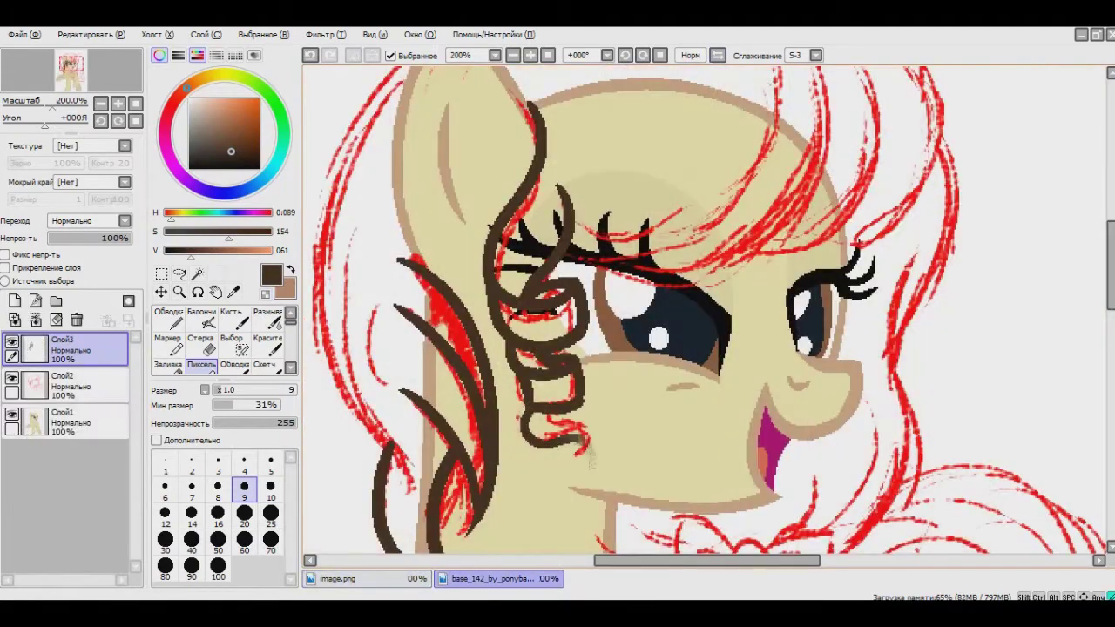
- Trace the fringe strands across the forehead in dark brown and redraw the mane's upper contour with S-5 stabilization
scroll(706, 311, "up", 3)
scroll(706, 312, "right", 3)
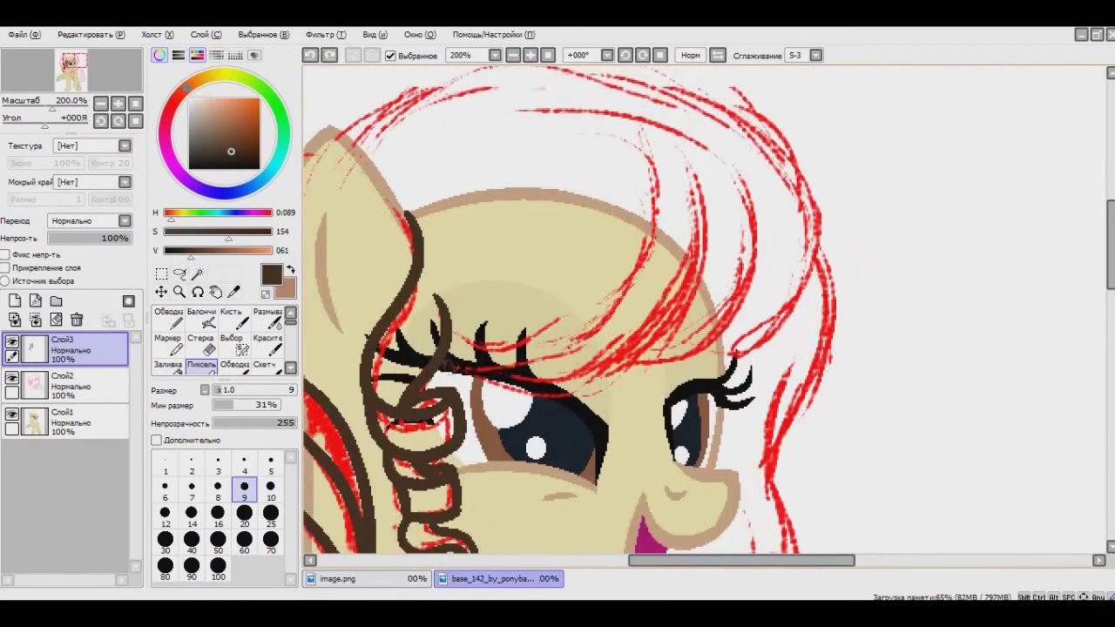
left_click_drag(500, 388, 704, 157)
scroll(704, 157, "up", 1)
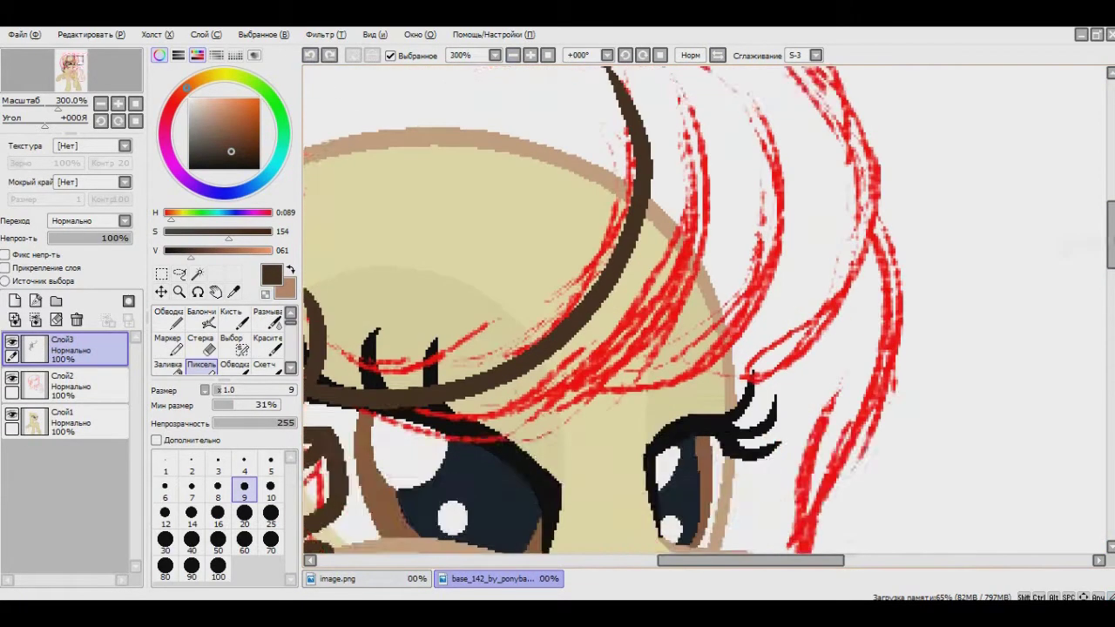
left_click_drag(575, 346, 601, 522)
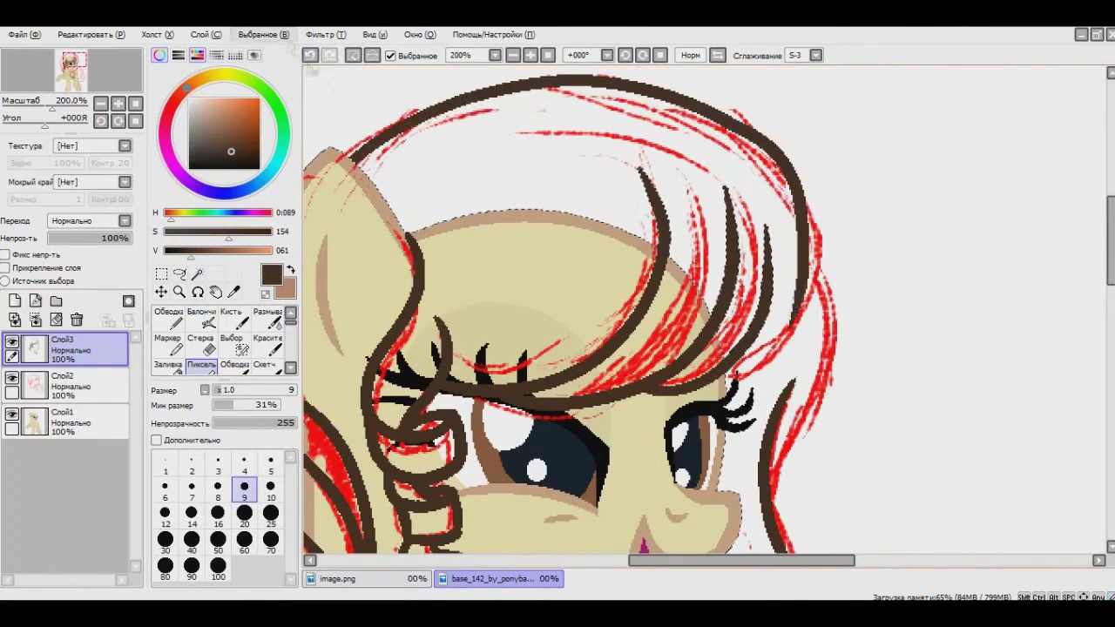
left_click_drag(348, 157, 819, 261)
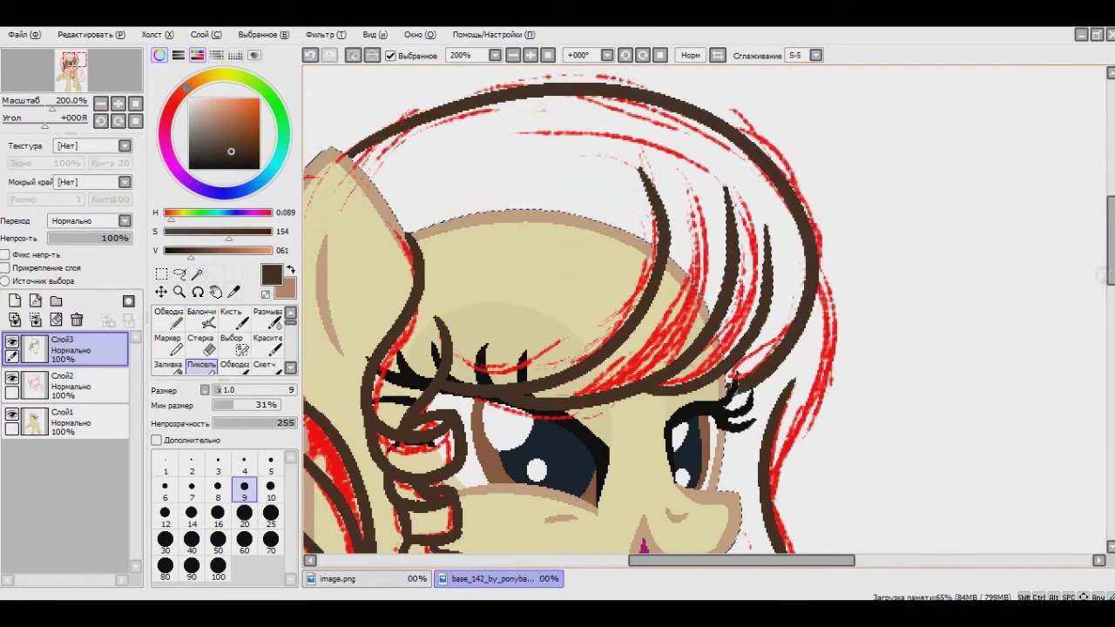
- Trace the ponytail below the bow and the outer tail contour in dark brown, following the red sketch
left_click_drag(740, 560, 540, 281)
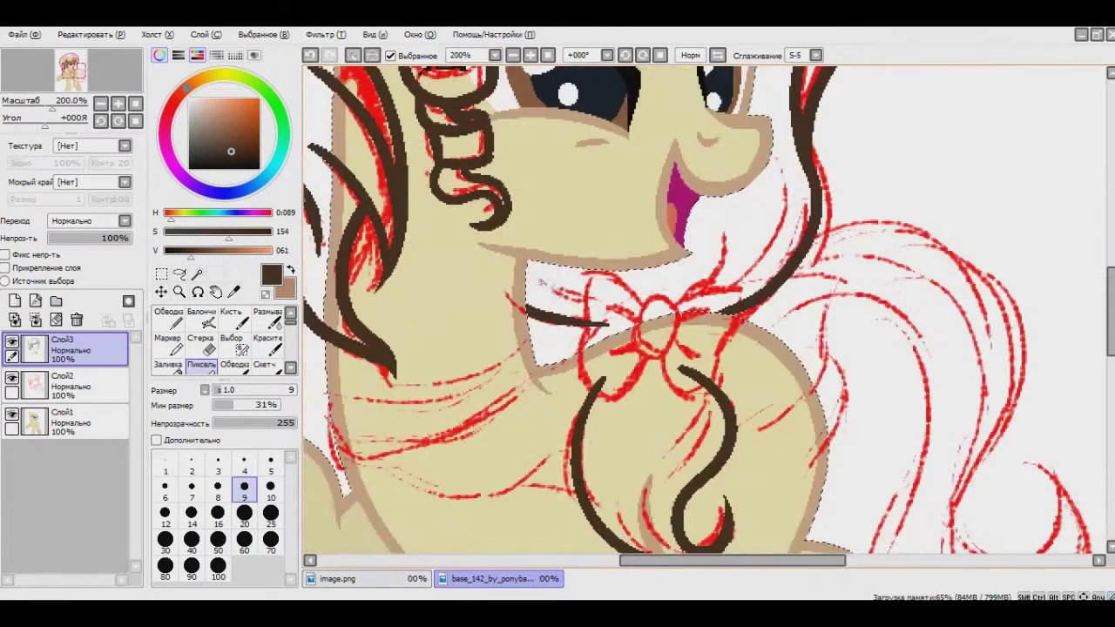
left_click_drag(645, 340, 374, 209)
key("ctrl+z")
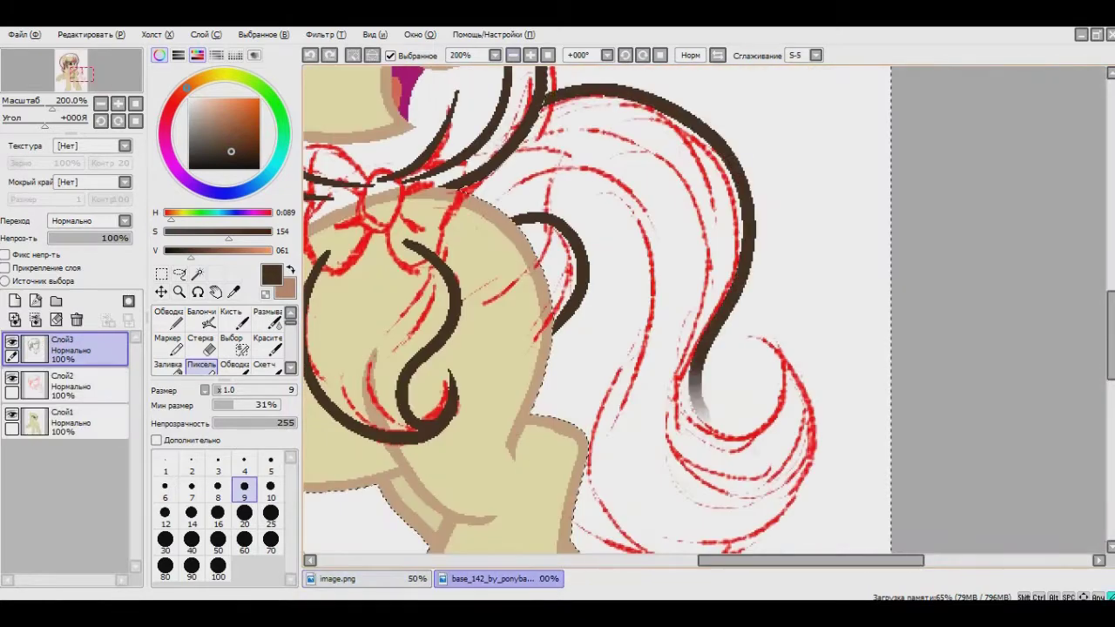
scroll(597, 309, "down", 3)
scroll(596, 309, "up", 3)
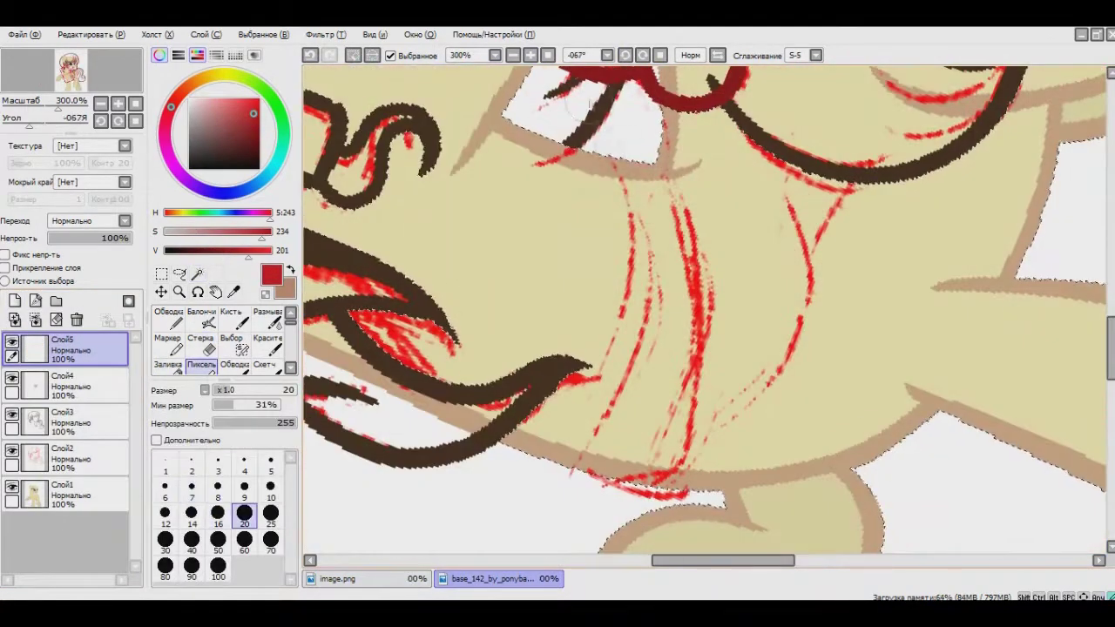
- Paint a solid red collar band across the neck on Слой5 with the size 20 pixel brush, keeping its ends inside the neck
key("ctrl+z")
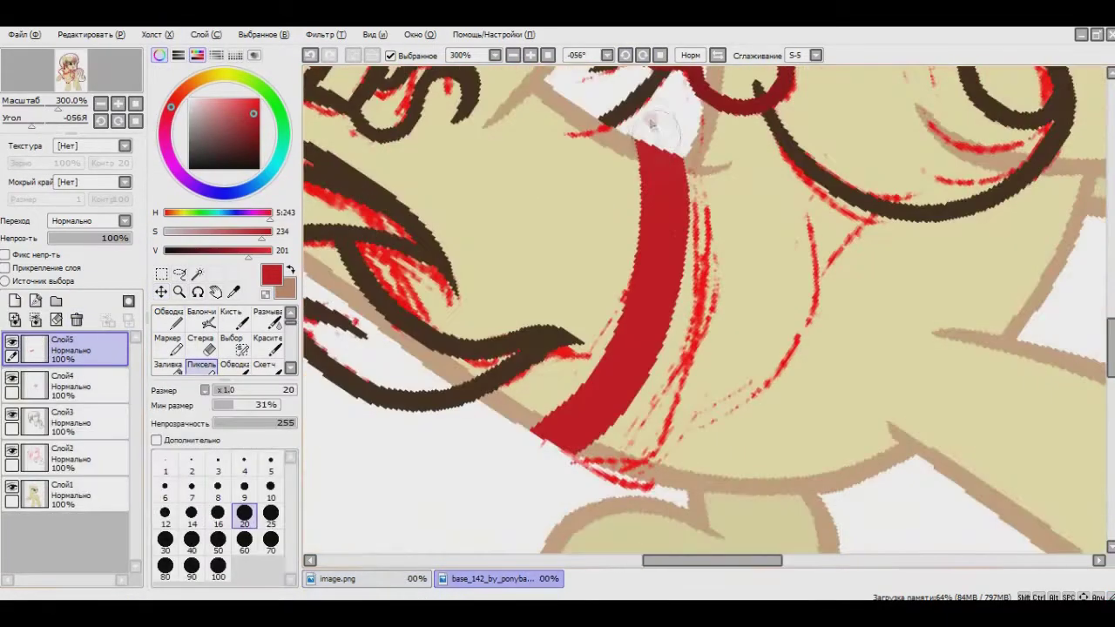
left_click(197, 274)
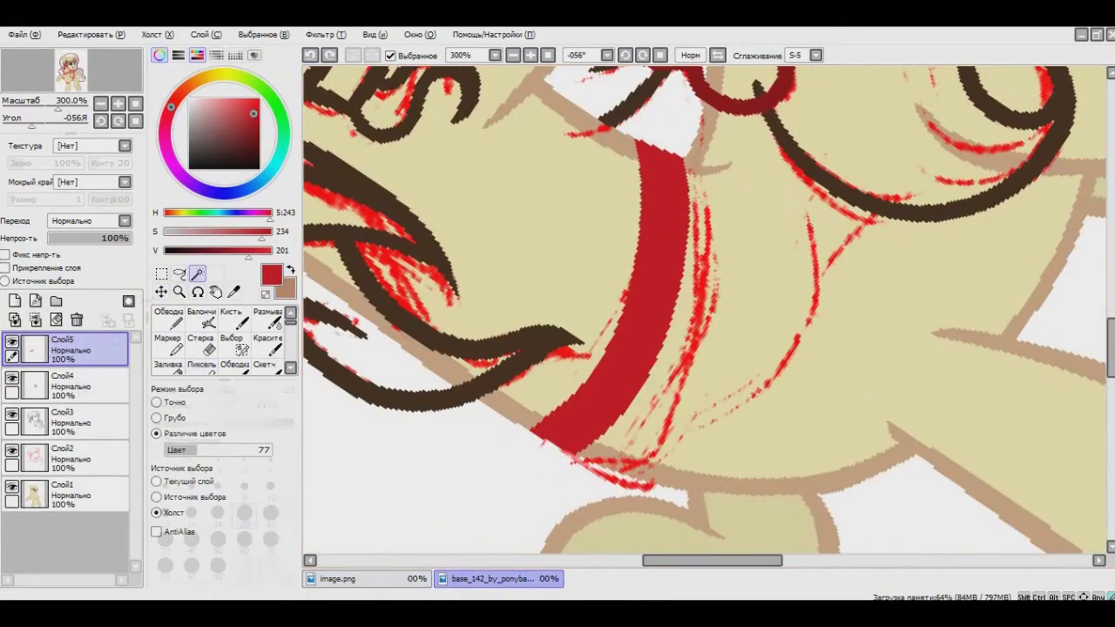
left_click(784, 331)
left_click(201, 364)
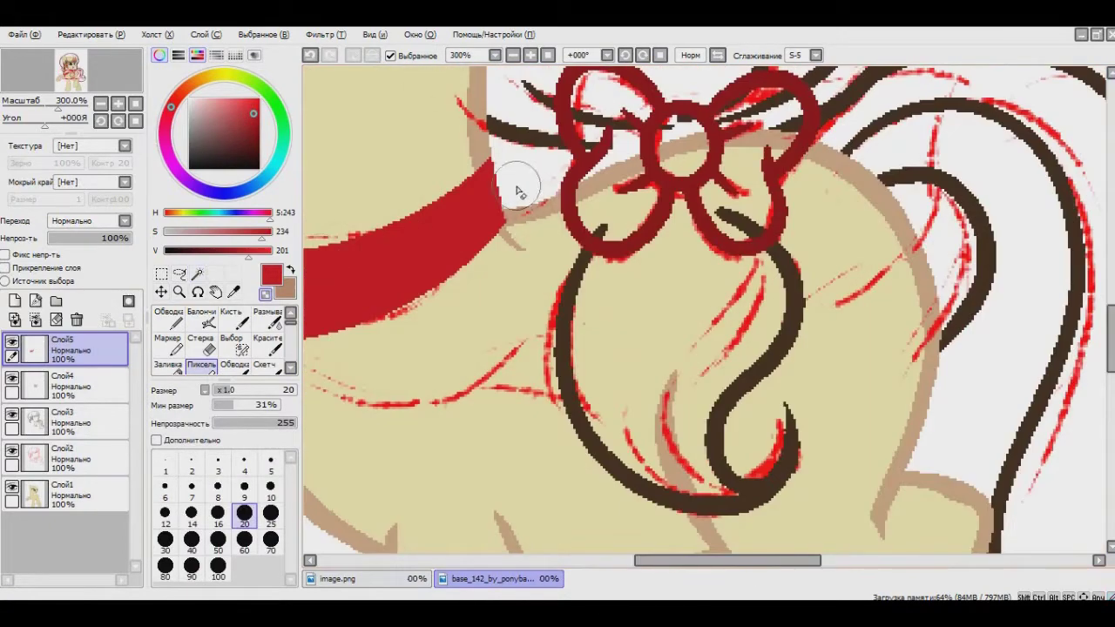
left_click_drag(517, 191, 862, 194)
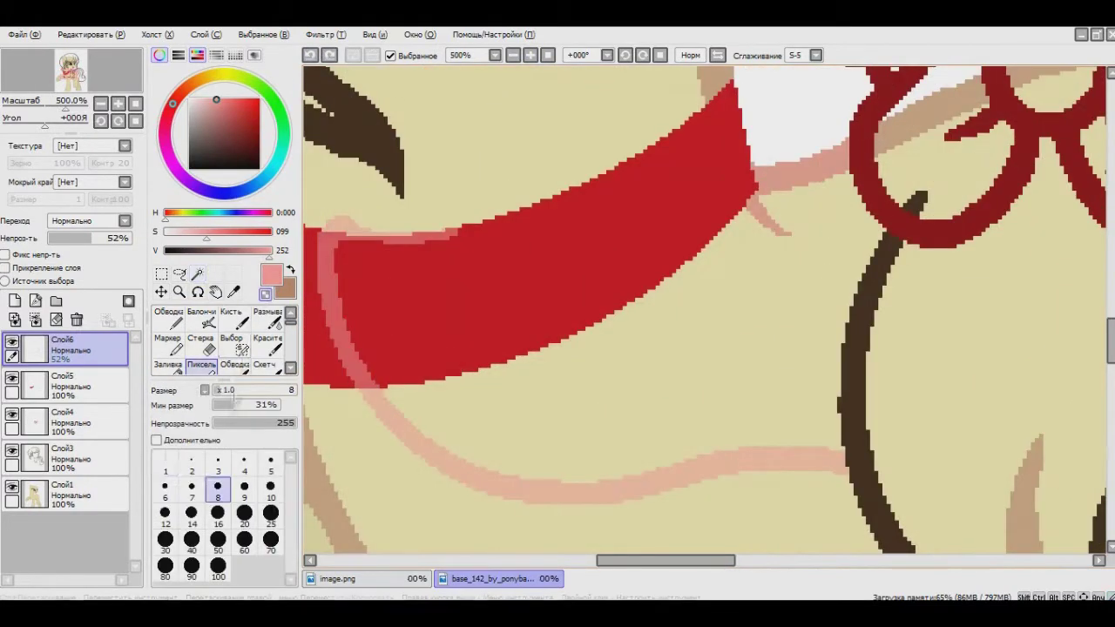
- Outline the pink cape below the collar on the 52% opacity layer Слой6, checking image.png, and select the excess overlapping the collar
left_click(404, 582)
left_click(505, 579)
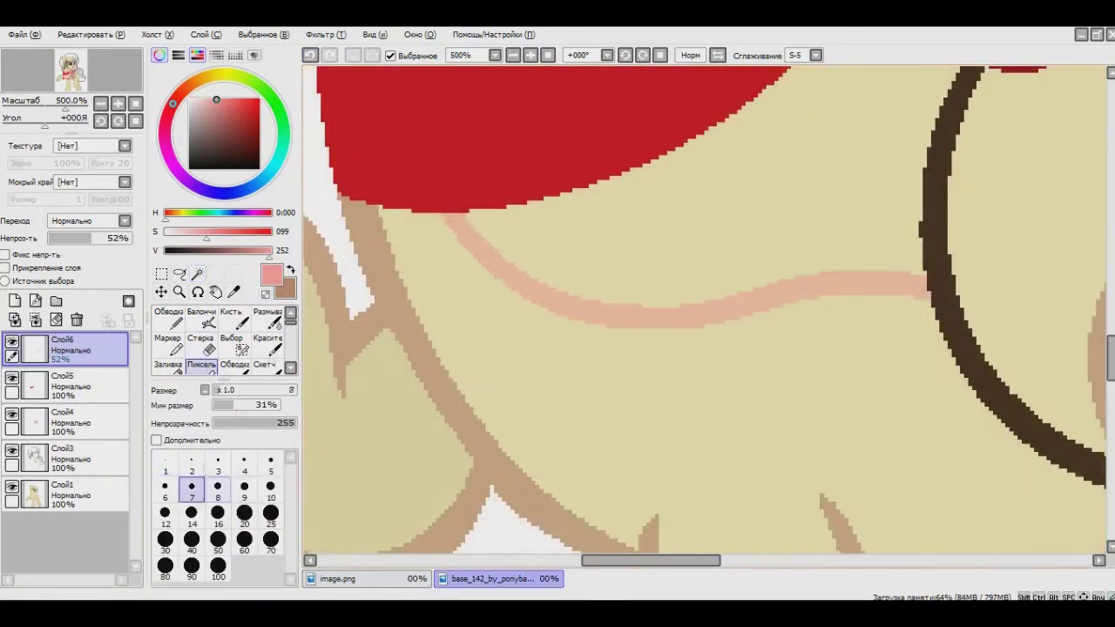
key("ctrl+z")
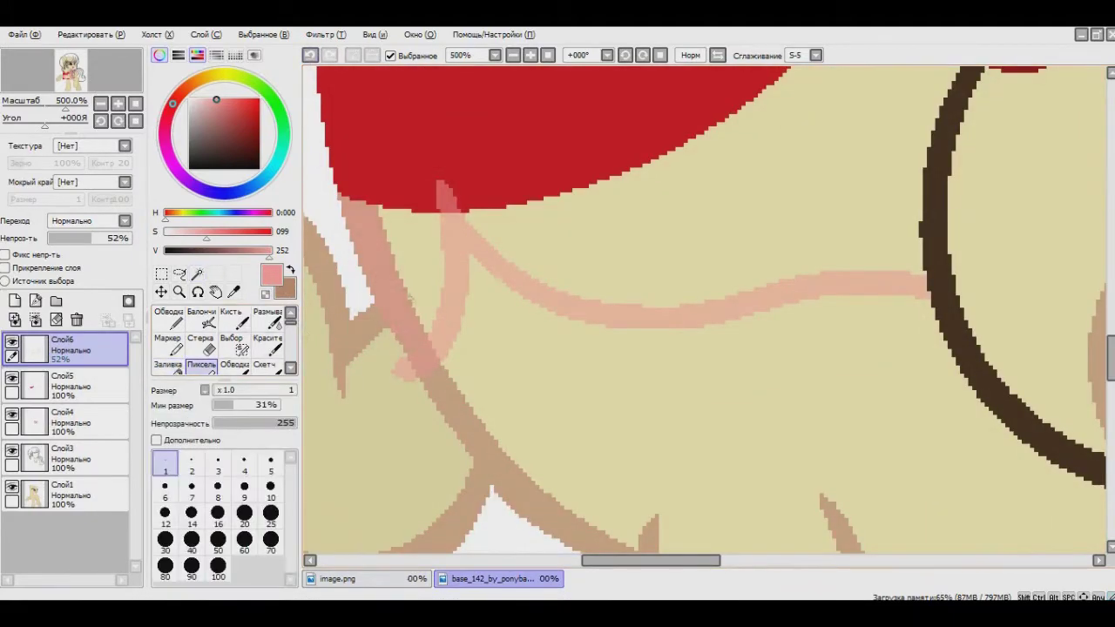
key("w")
scroll(704, 309, "down", 5)
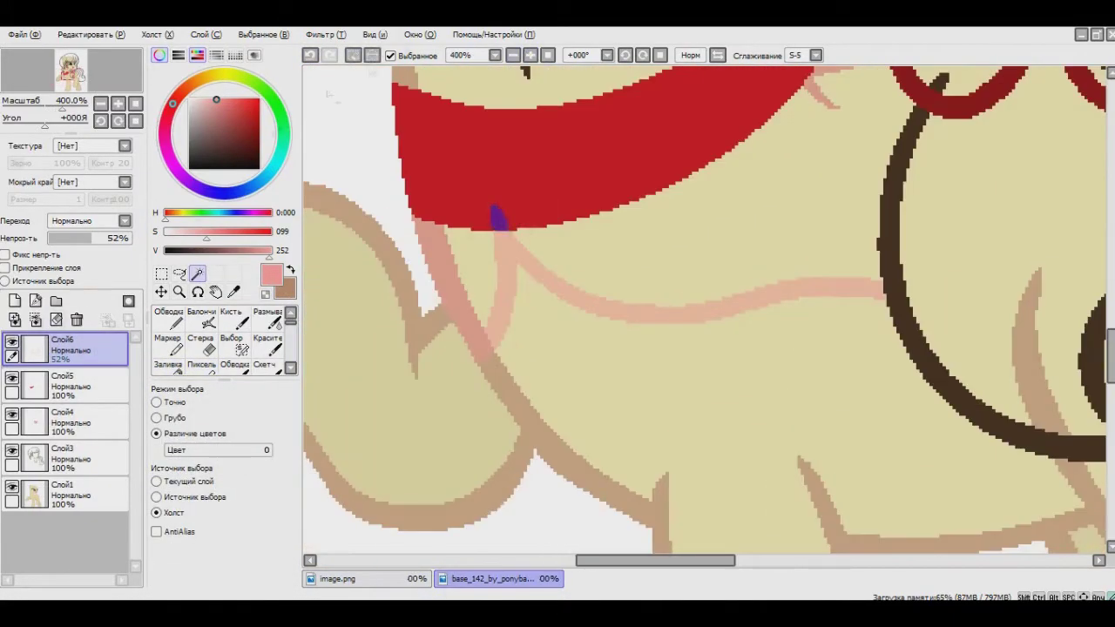
scroll(552, 218, "up", 4)
key("n")
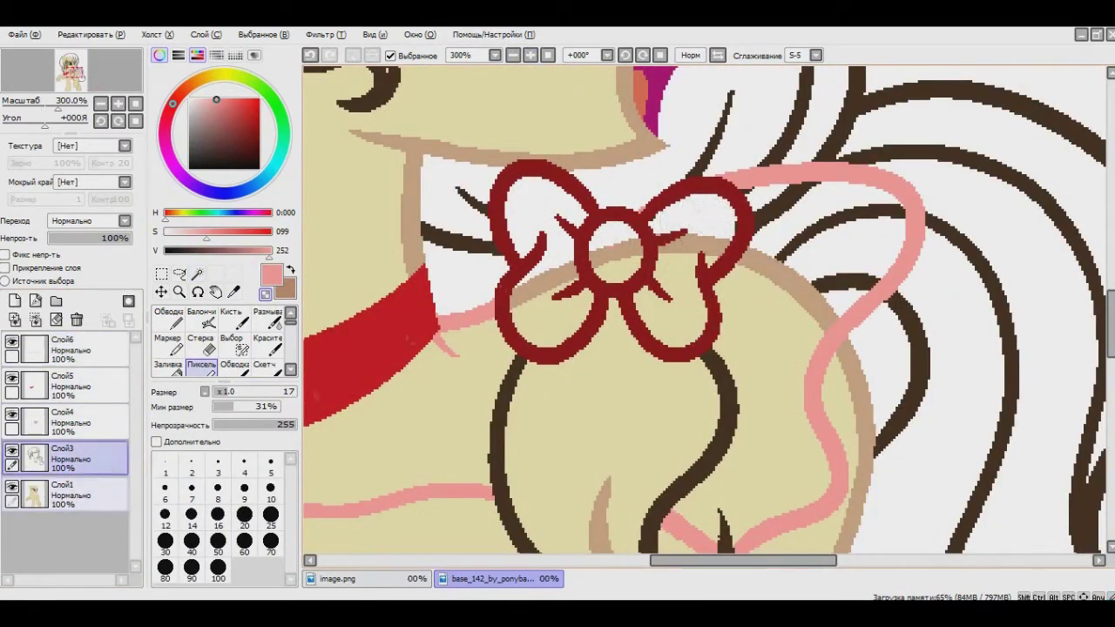
- Fill the back section of the mane on Слой1 with brown, using image.png as the color reference
scroll(704, 309, "down", 3)
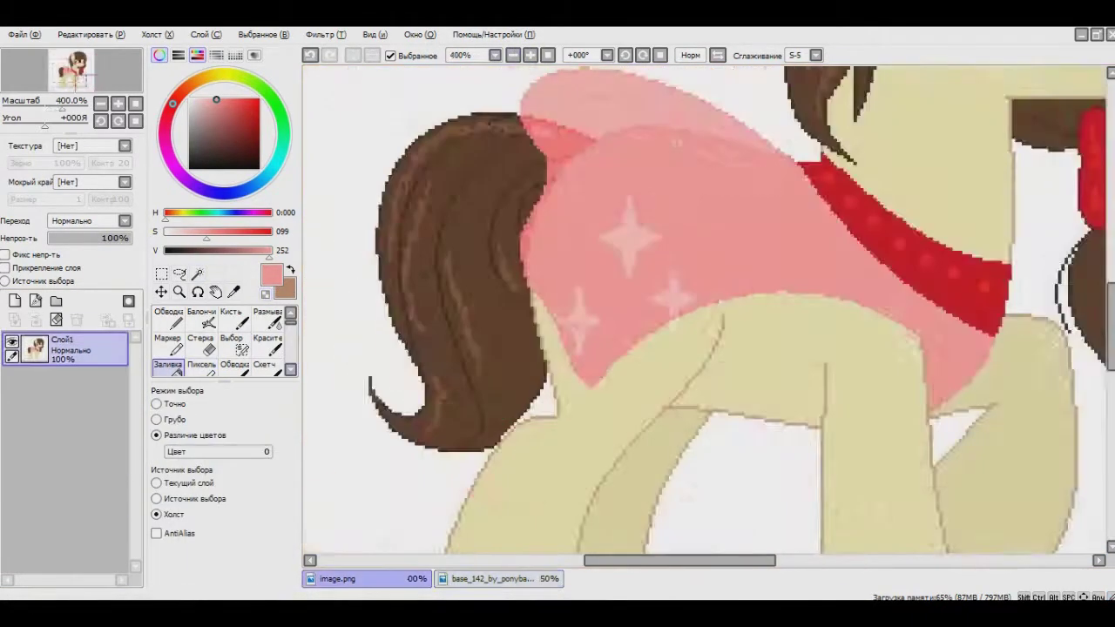
scroll(704, 309, "down", 3)
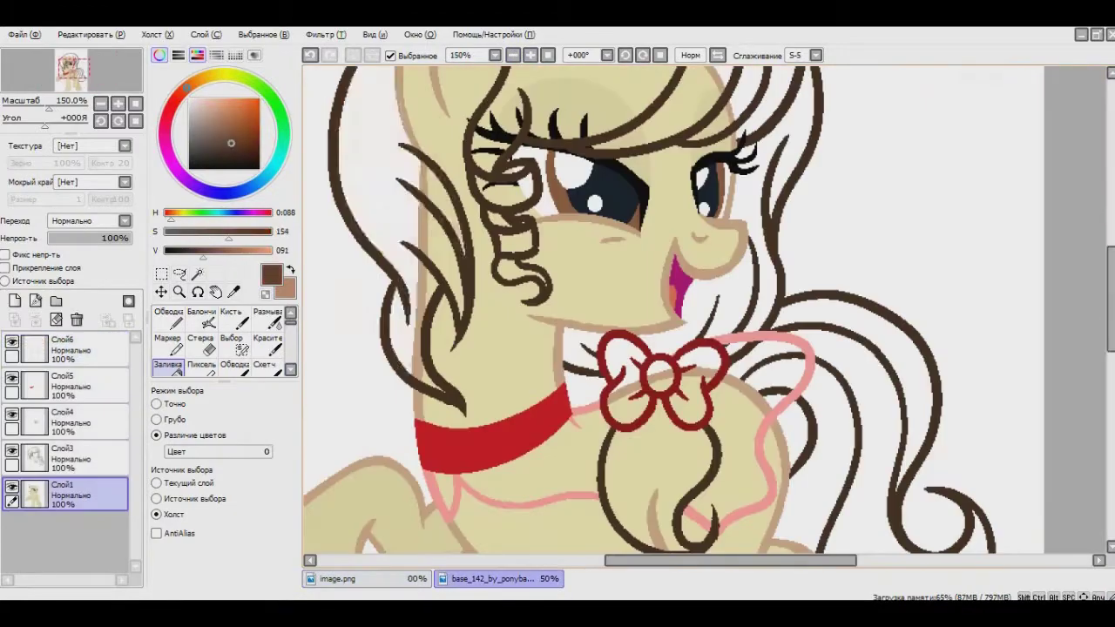
left_click(392, 218)
scroll(704, 309, "up", 3)
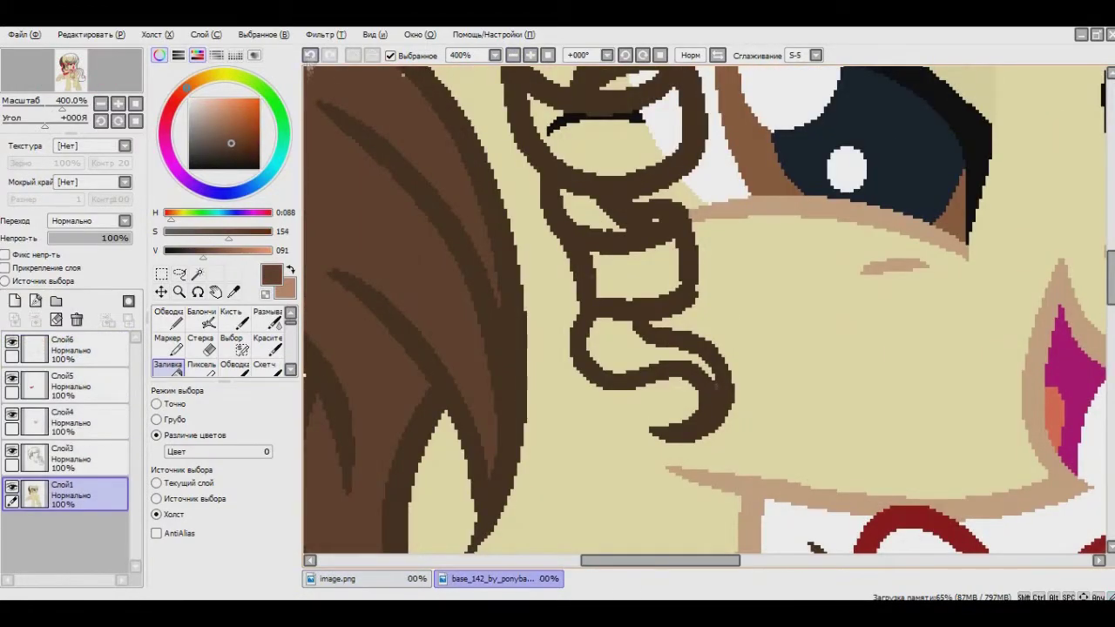
- Fill the sections of the cheek curl and the remaining mane areas on Слой1 with the same brown
left_click(596, 134)
left_click(599, 389)
left_click(636, 446)
left_click(651, 522)
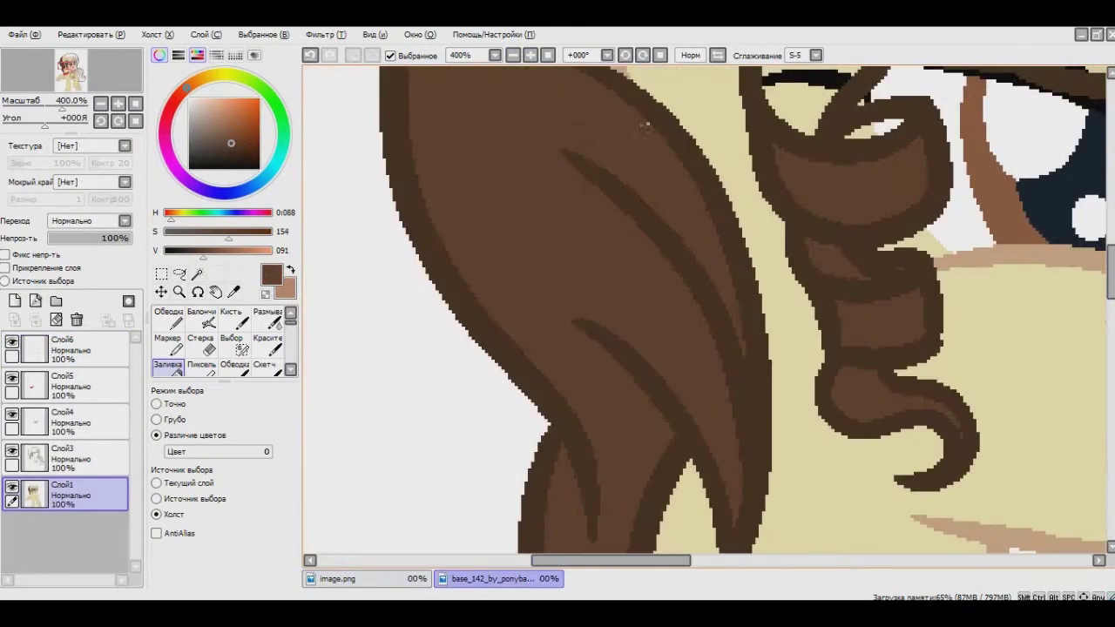
mouse_move(649, 129)
left_mouse_down()
mouse_move(523, 301)
mouse_move(544, 266)
mouse_move(610, 366)
left_mouse_up()
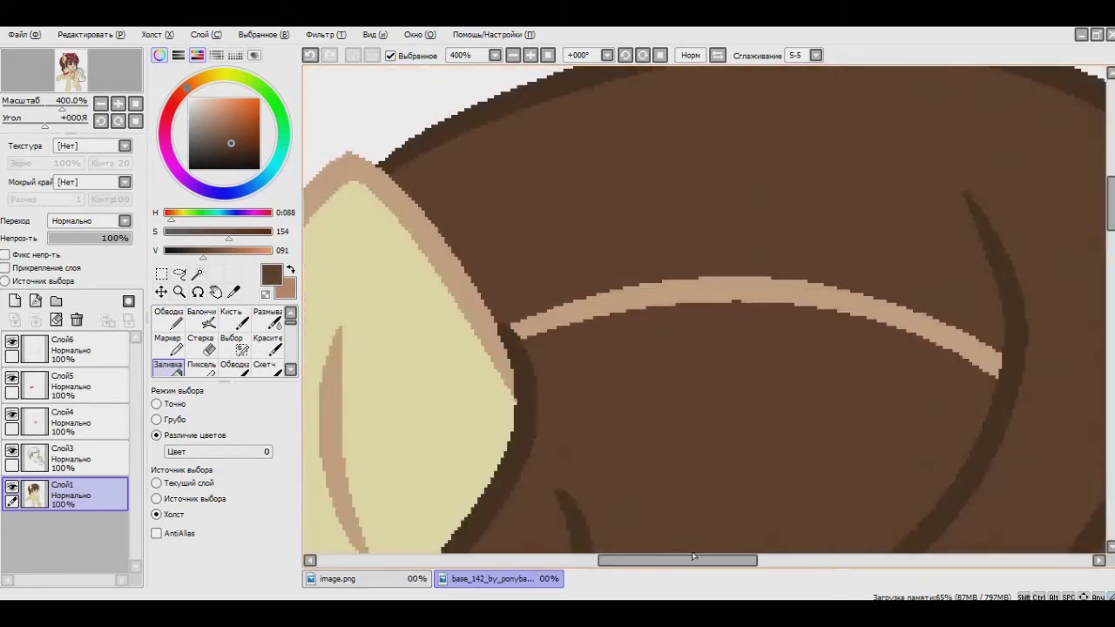
- Compare the hair, bow and cape details in image.png with the base drawing
scroll(667, 379, "down", 3)
scroll(668, 379, "up", 1)
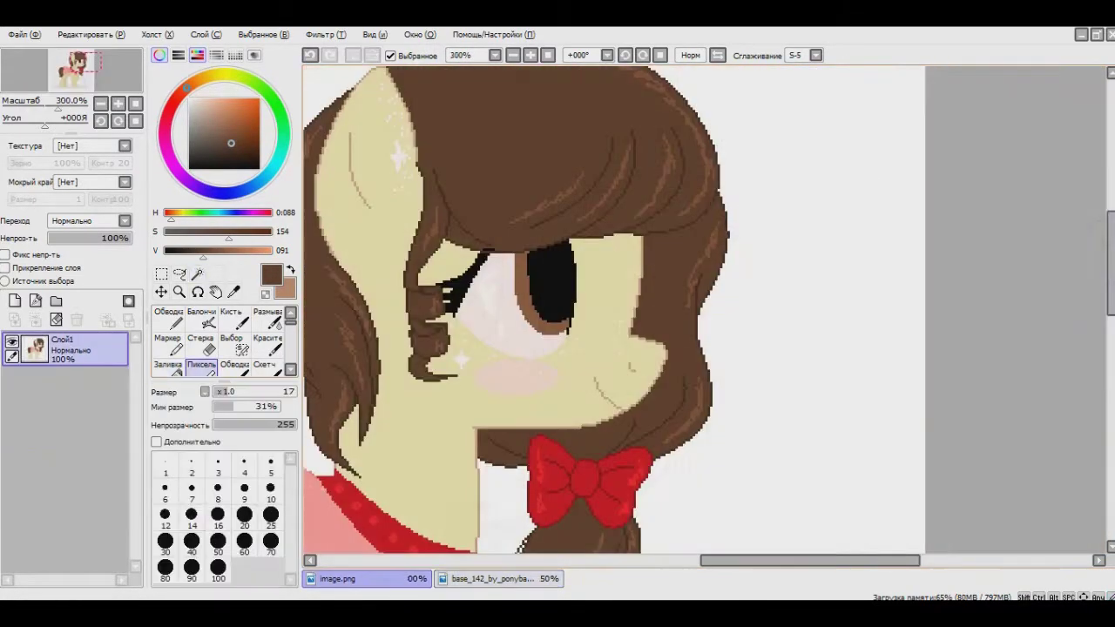
scroll(645, 309, "down", 5)
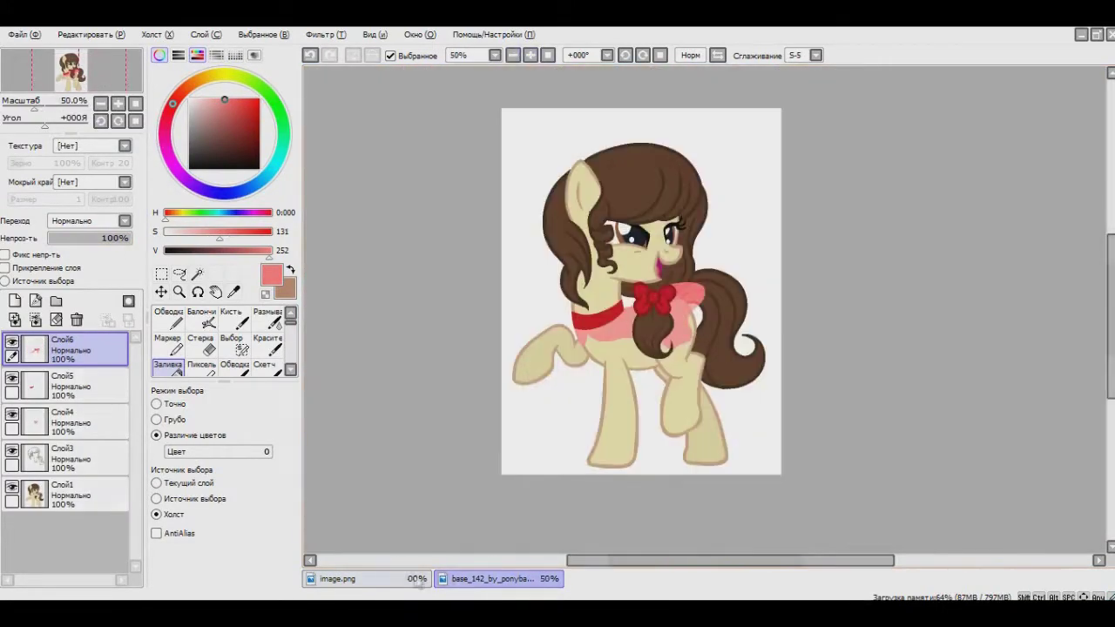
left_click(337, 579)
left_click(461, 578)
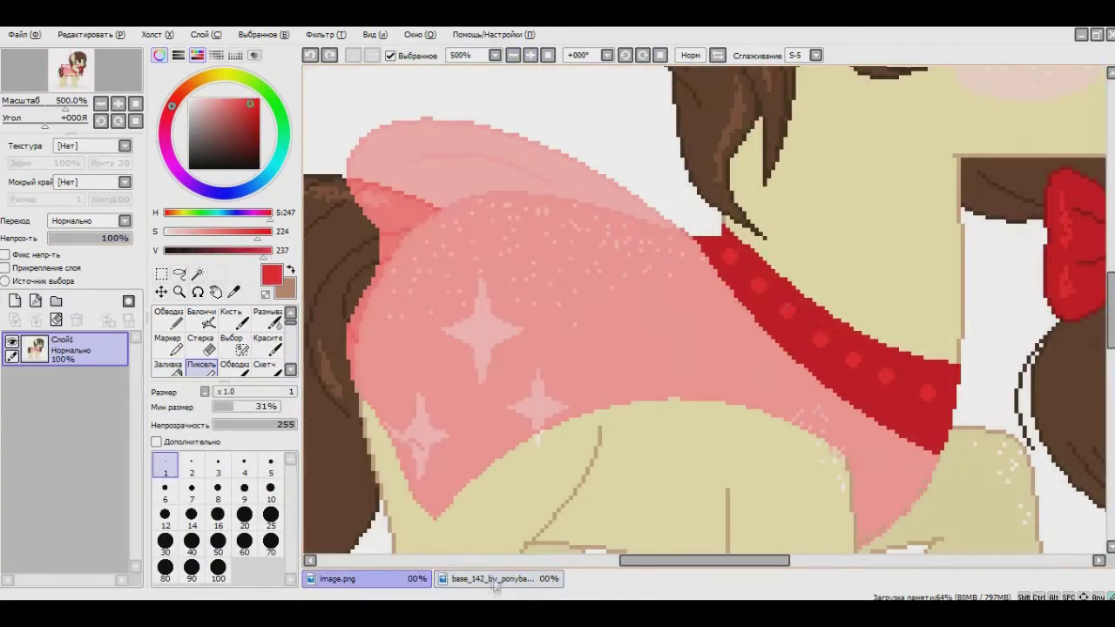
left_click(495, 578)
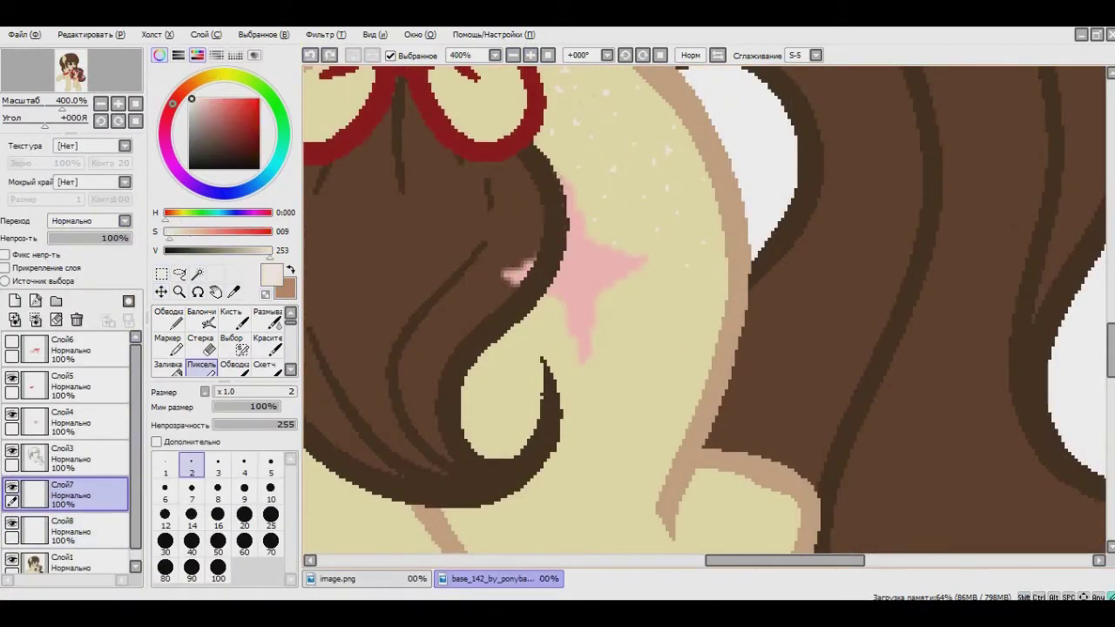
- Fill the four-pointed star on the hip with the pale color on Слой7 and neaten its points with the size 2 brush
key("g")
left_click(591, 247)
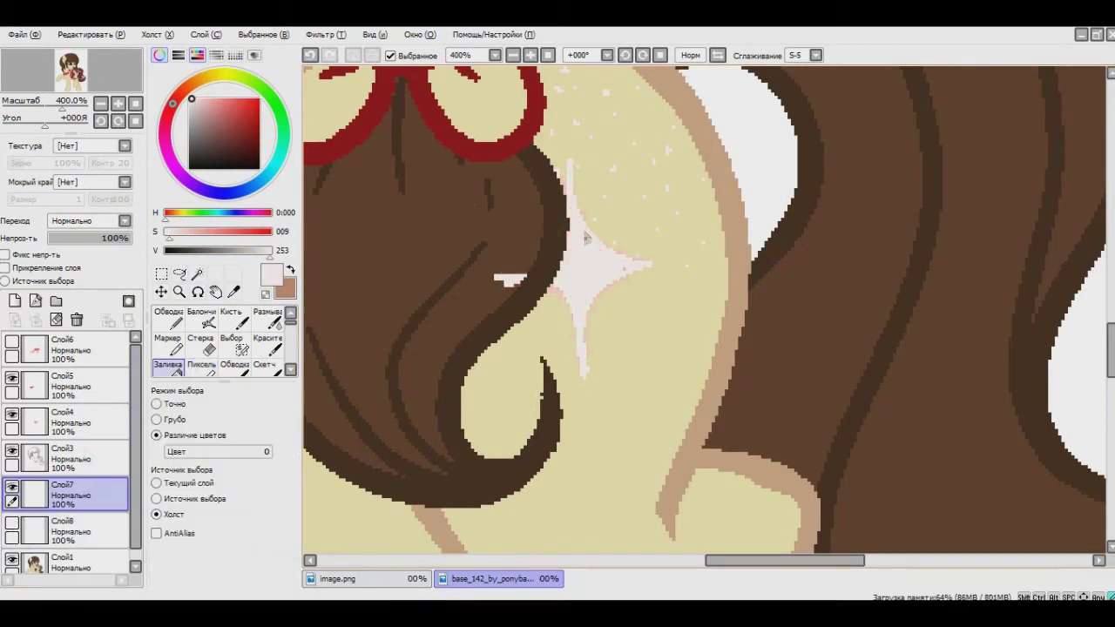
key("b")
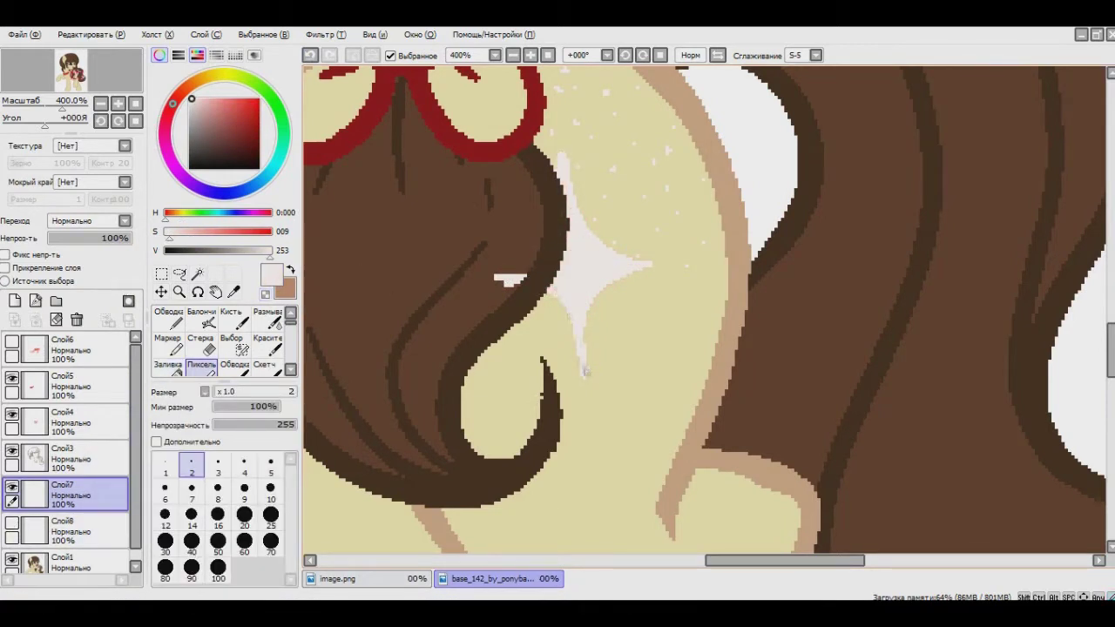
- Place a smaller, slightly rotated copy of the star below the large one on the hip and add a new layer above it
left_click(91, 34)
left_click(96, 120)
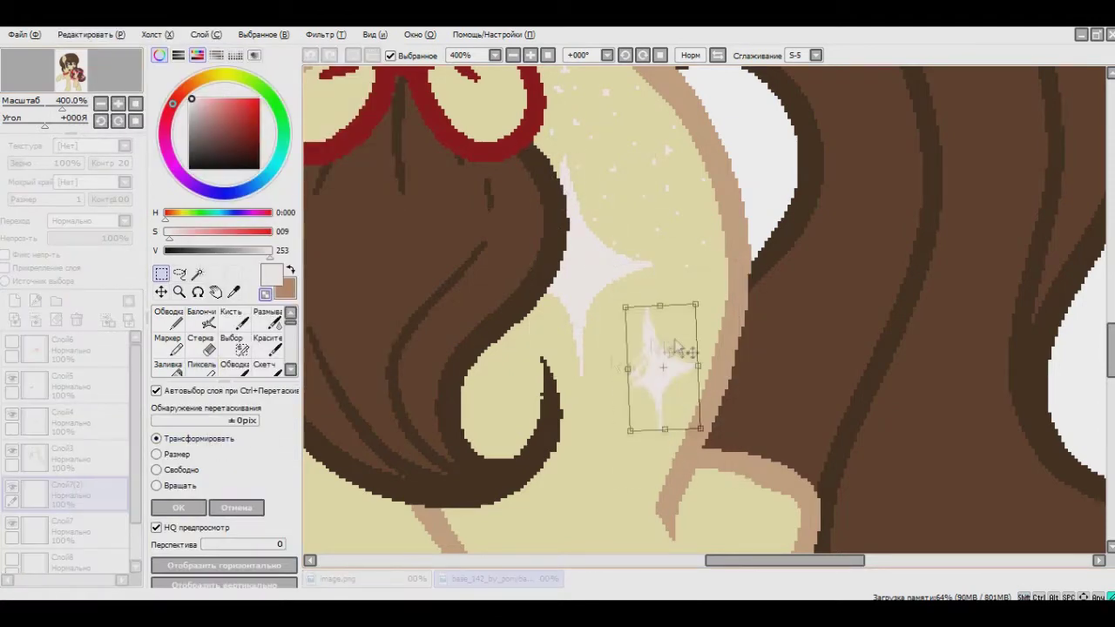
key("Return")
key("ctrl+plus")
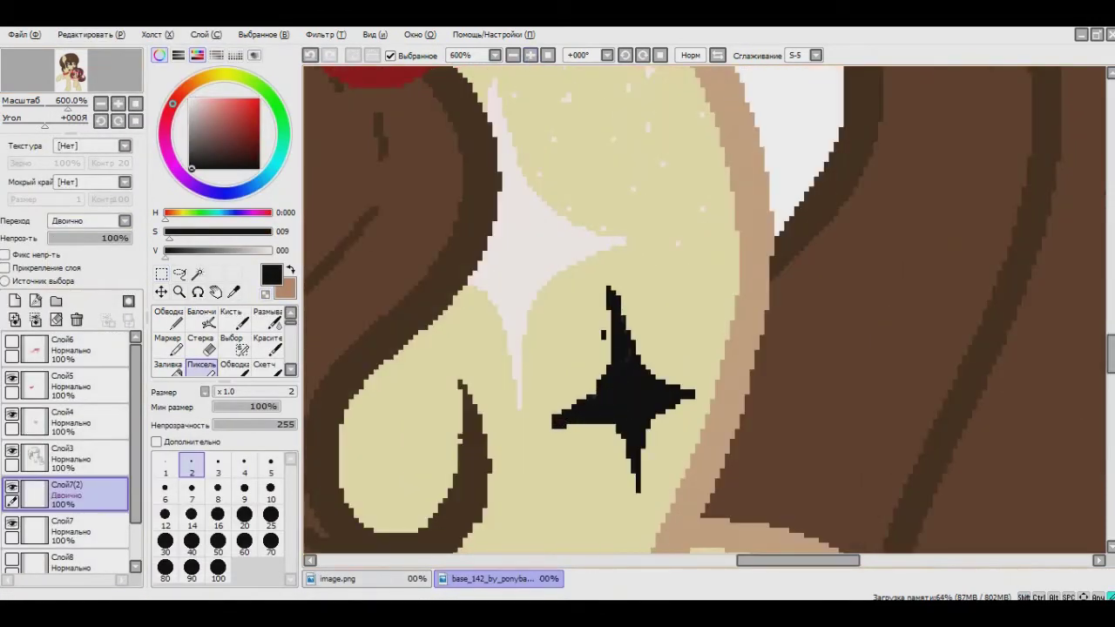
left_click(206, 34)
left_click(235, 83)
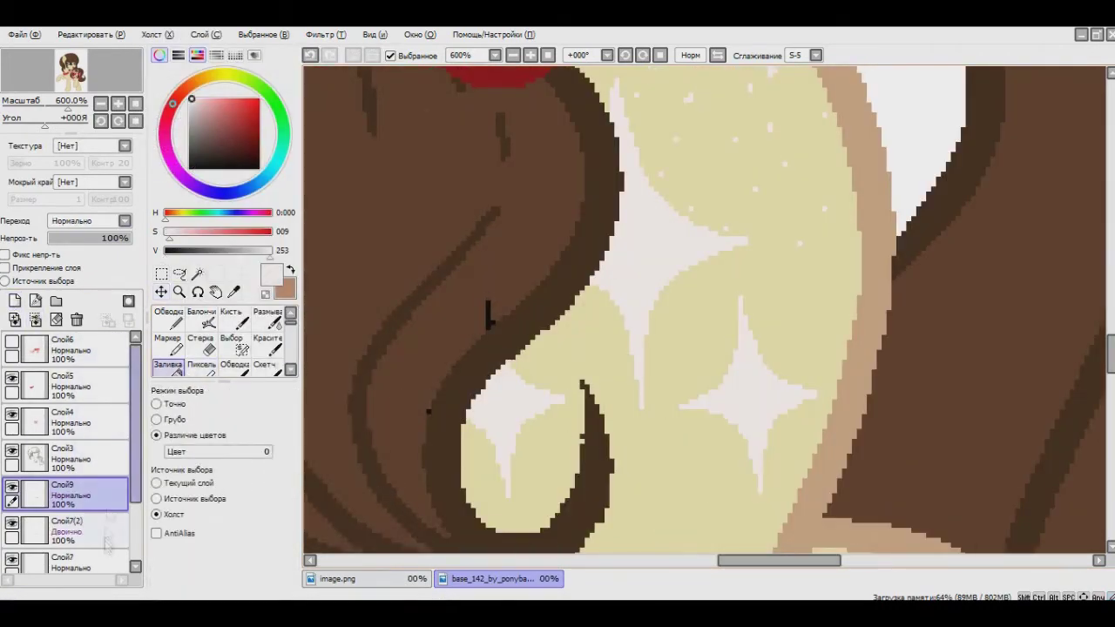